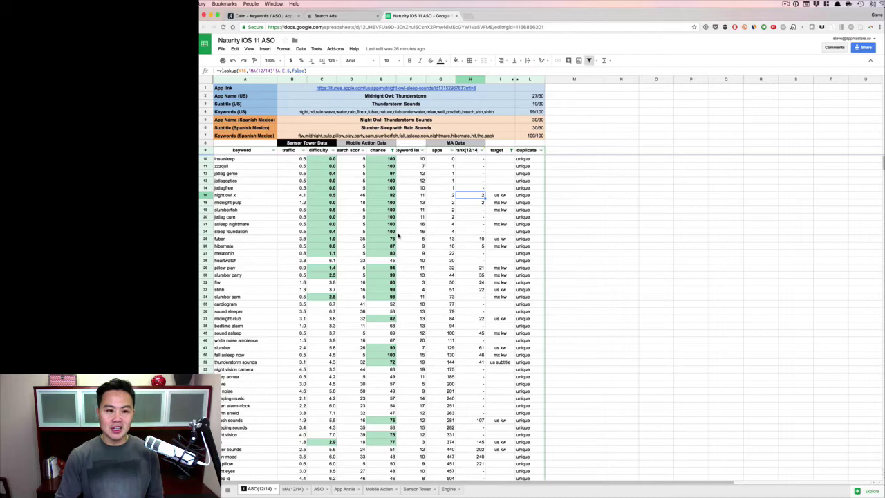
Step: Review the relaxing games row and pillow play's traffic and search score values
scroll(280, 264, down, 20)
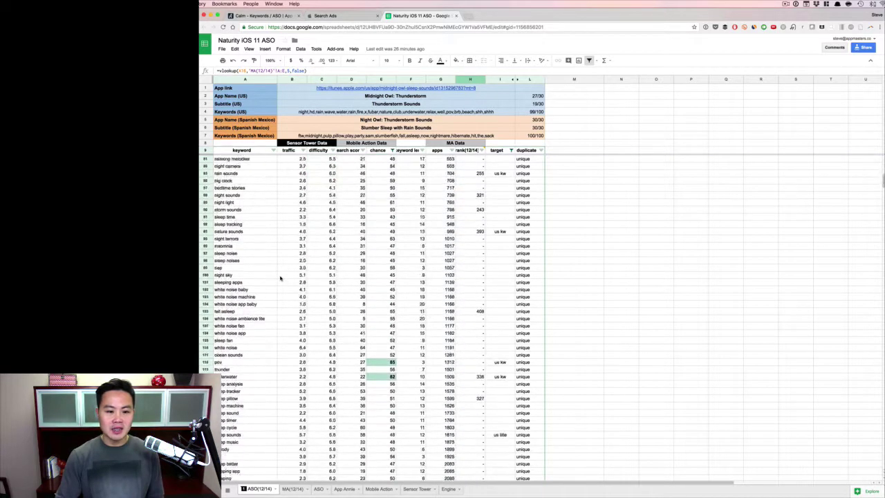
click(252, 275)
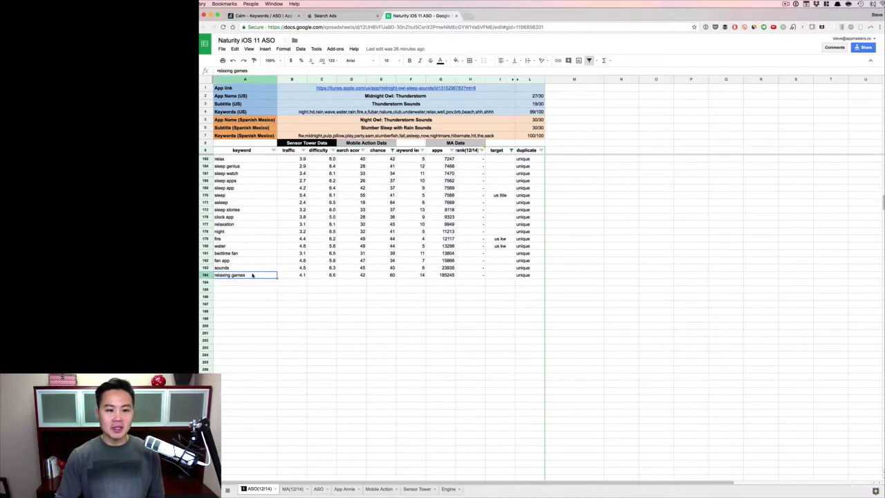
scroll(252, 275, up, 20)
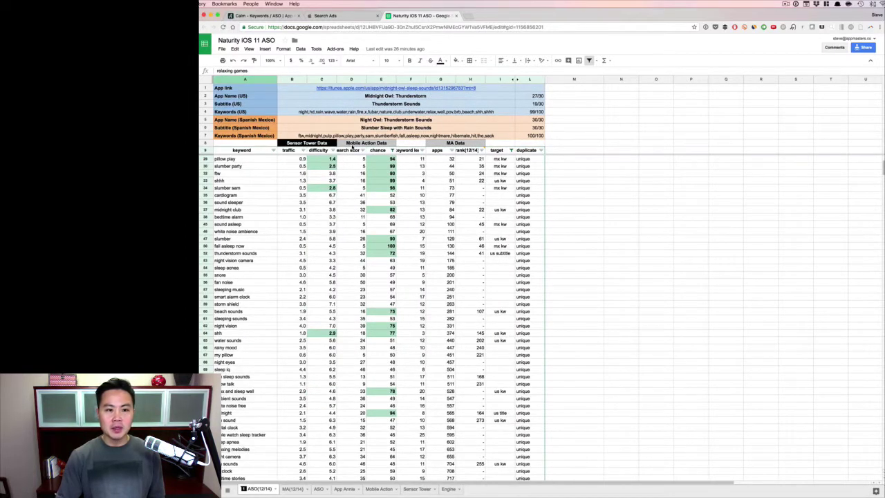
click(297, 159)
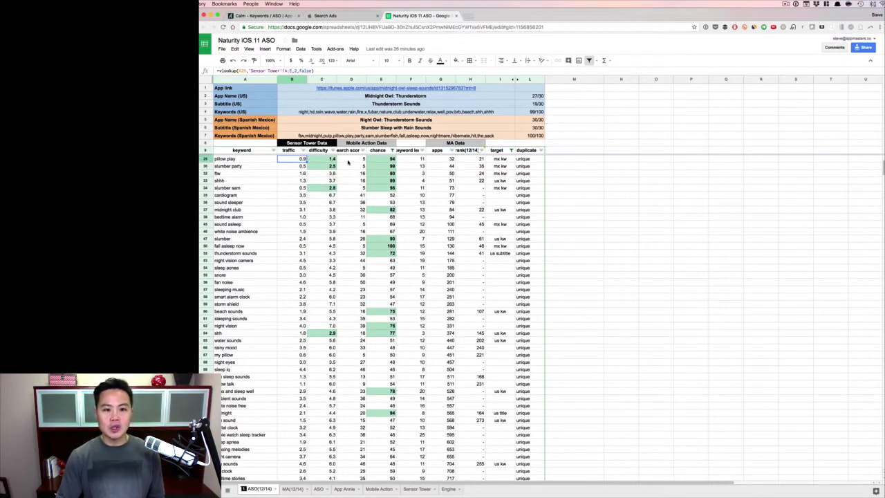
click(351, 160)
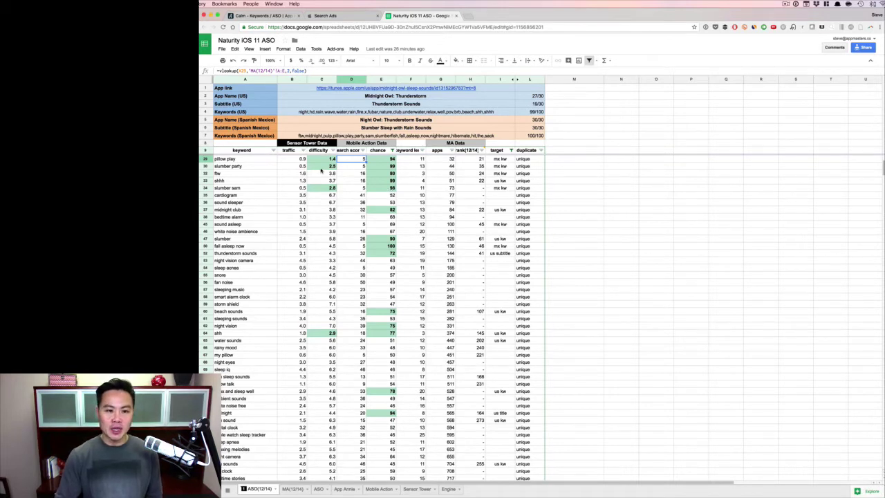
Step: Sort the keyword table by chance, highest first
click(327, 152)
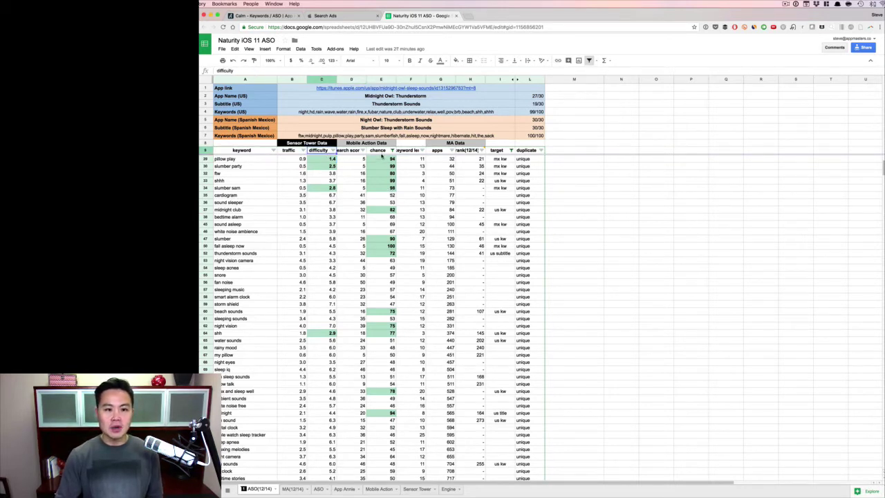
click(379, 151)
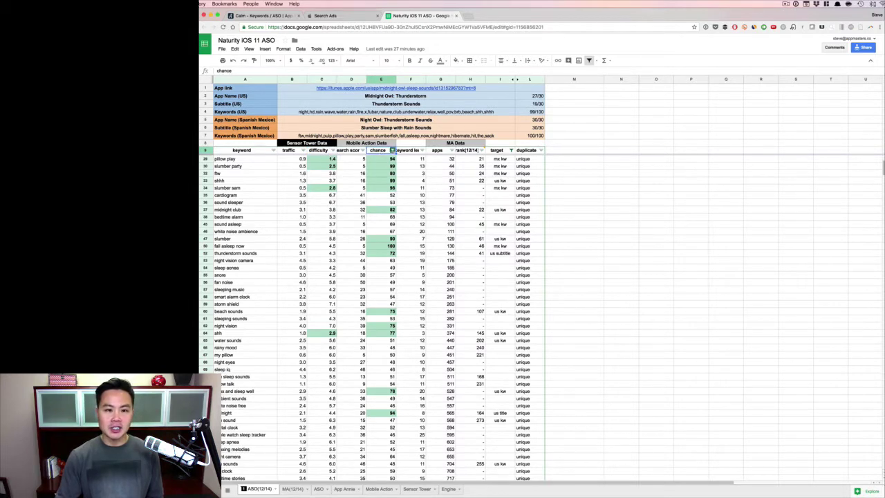
click(392, 151)
scroll(339, 232, down, 10)
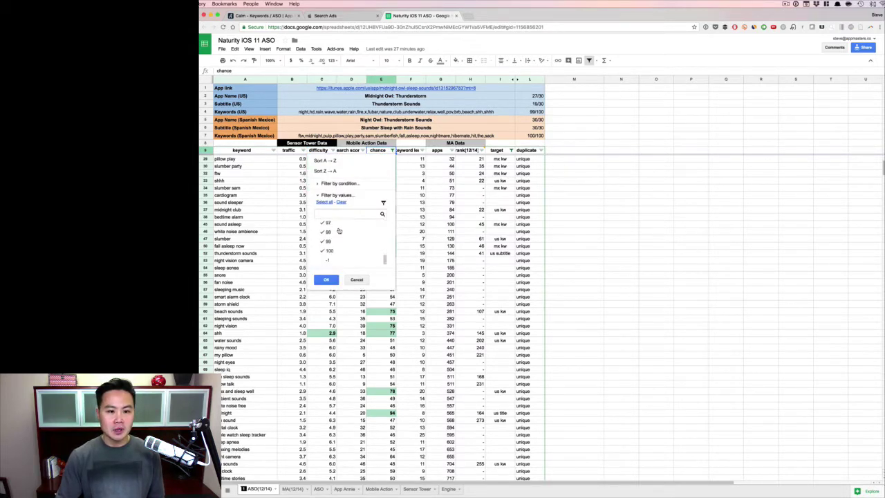
click(357, 280)
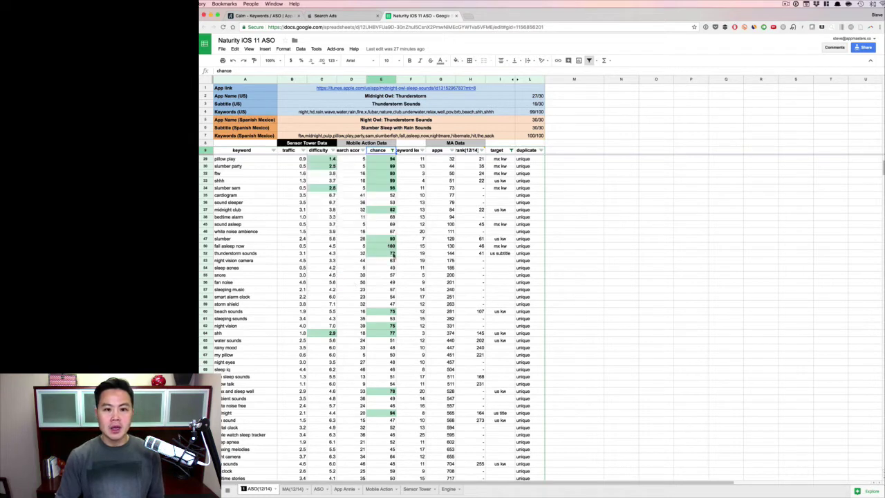
click(391, 253)
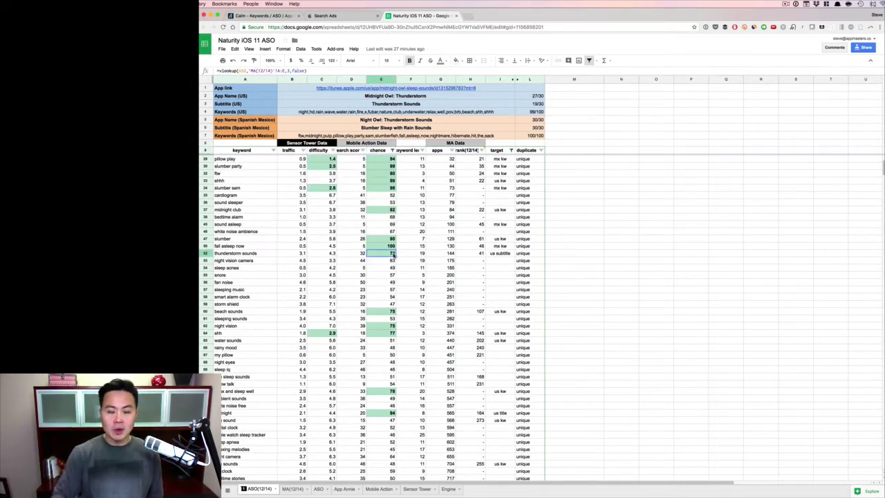
click(392, 150)
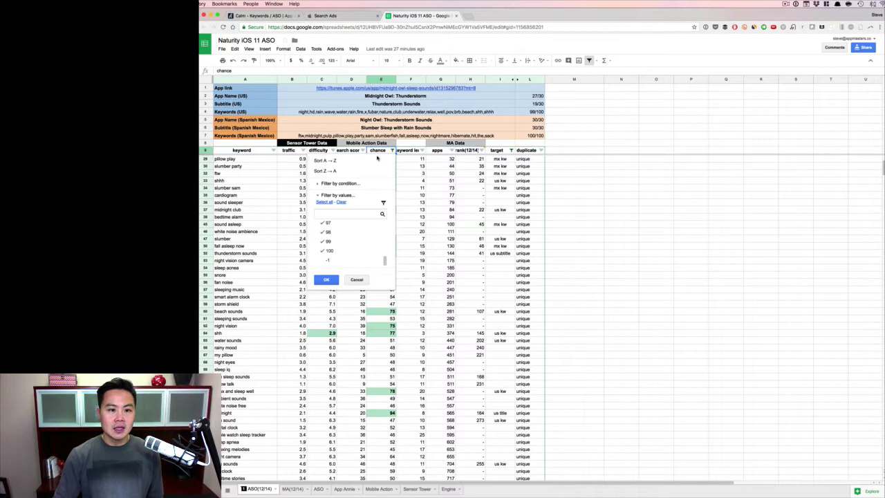
click(380, 171)
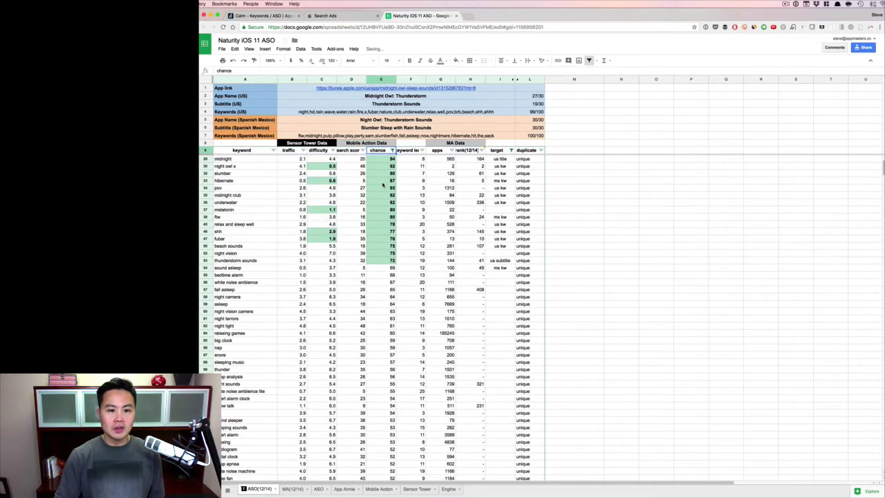
scroll(382, 184, up, 5)
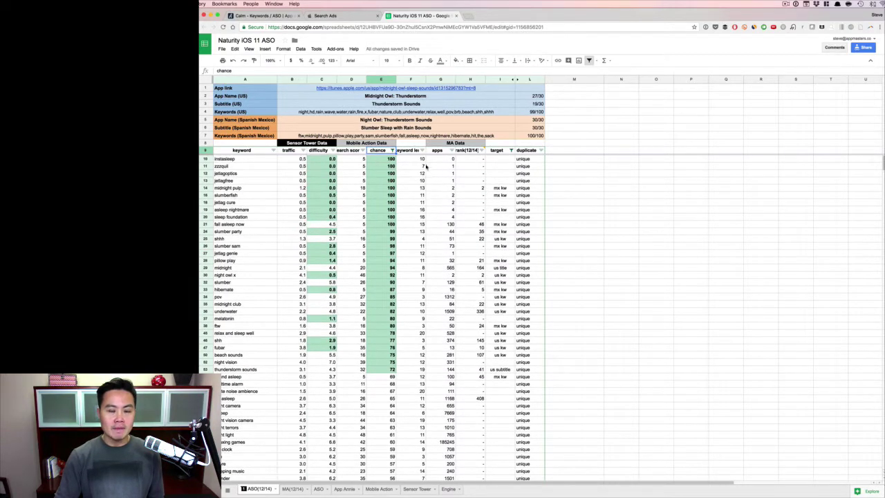
Step: Check apps counts for instasleep, relax and sleep well, shh and keywords down to thunderstorm sounds
click(442, 160)
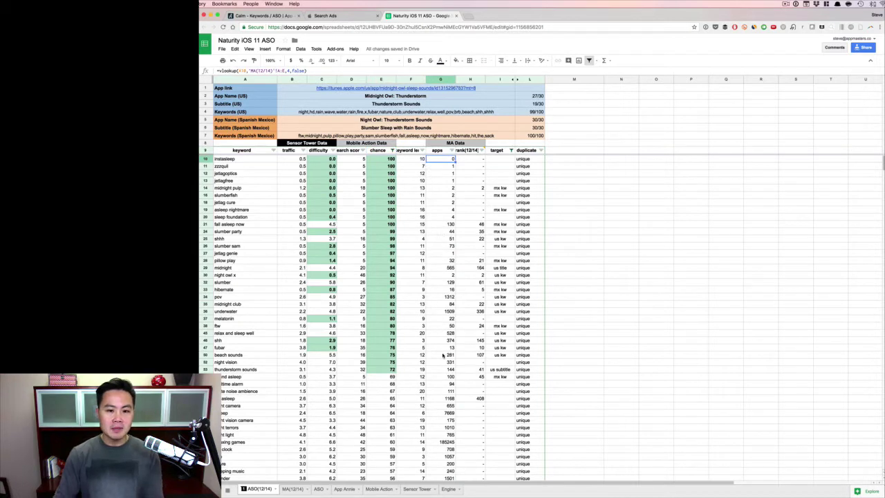
shift+click(447, 371)
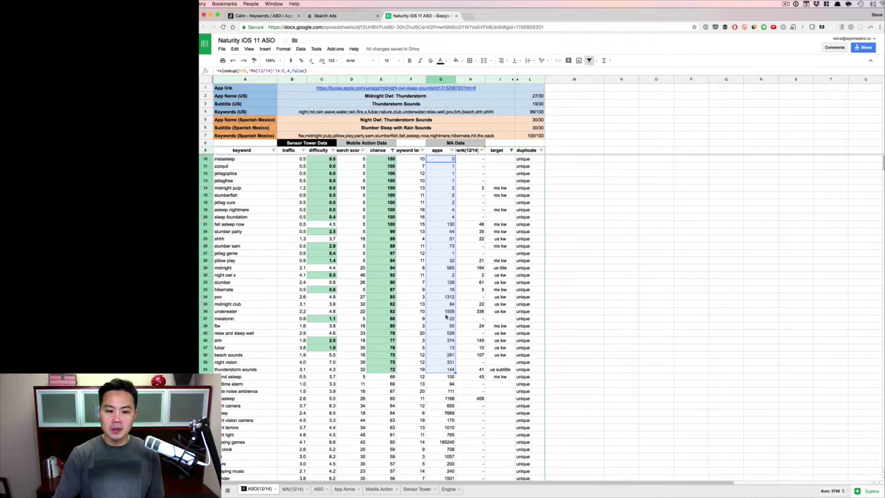
click(445, 372)
click(451, 384)
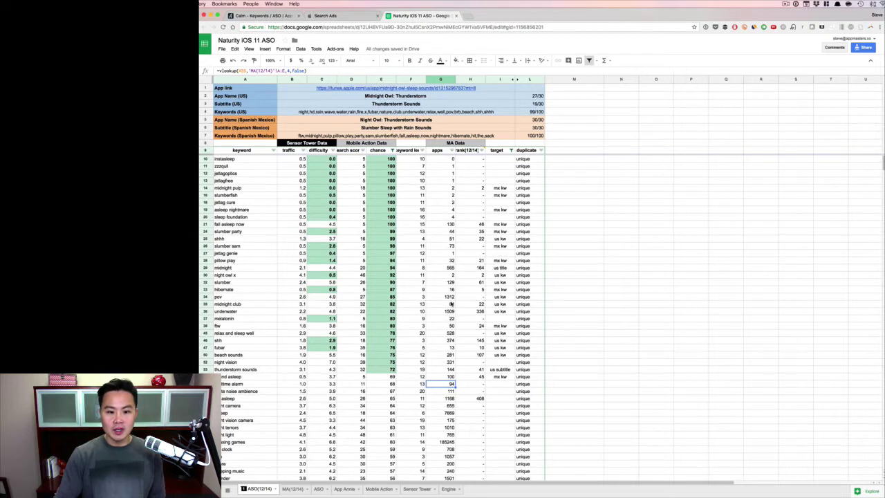
click(448, 334)
click(448, 342)
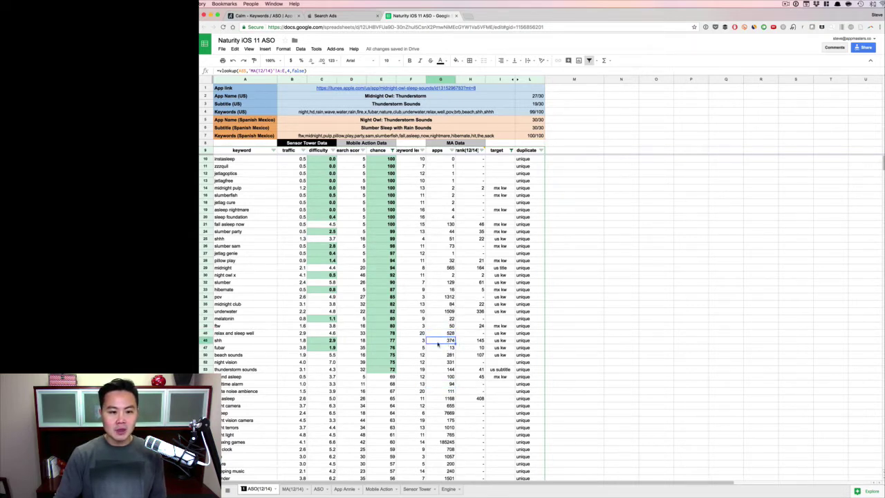
Step: Compare shh's apps count and rank, relax and sleep well's chance, and midnight pulp's rank
click(223, 342)
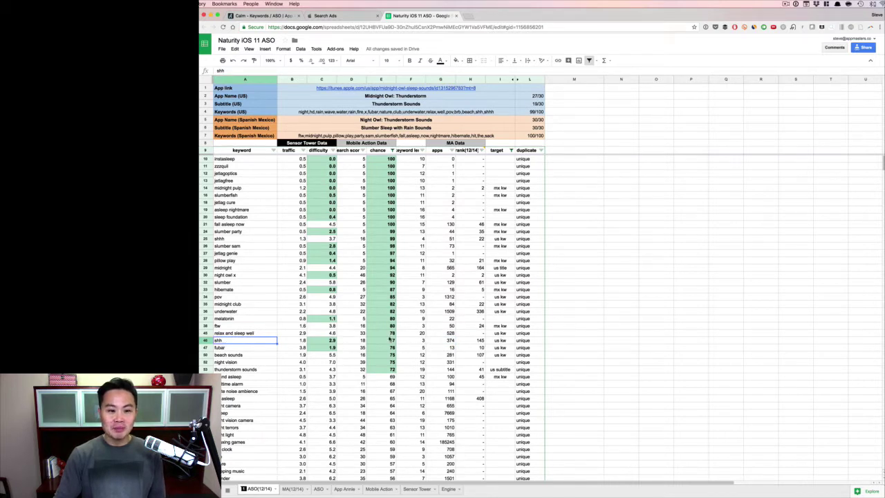
click(391, 335)
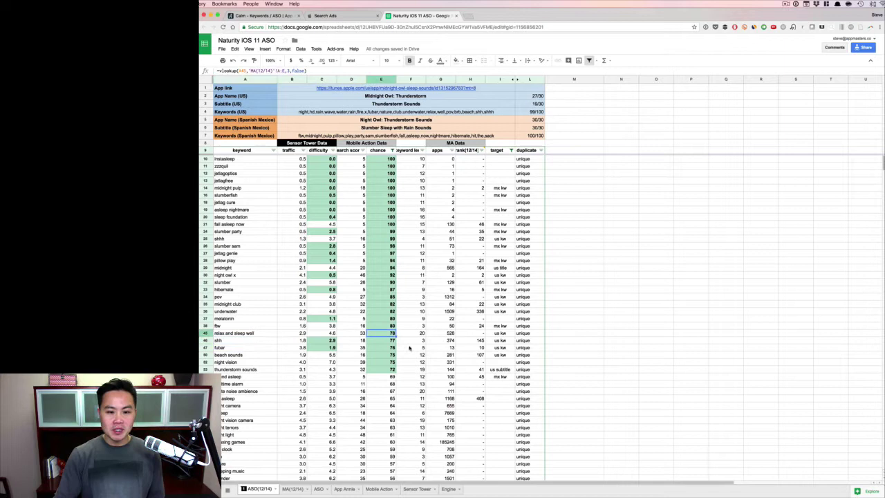
click(451, 341)
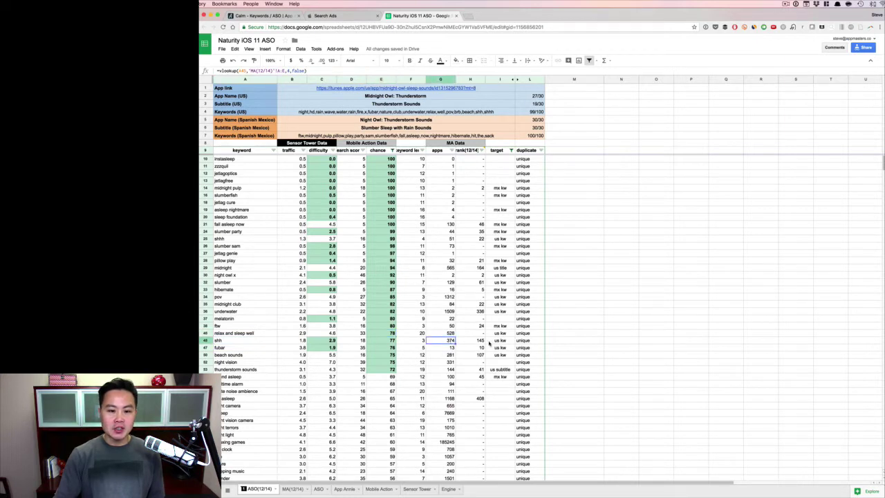
click(484, 342)
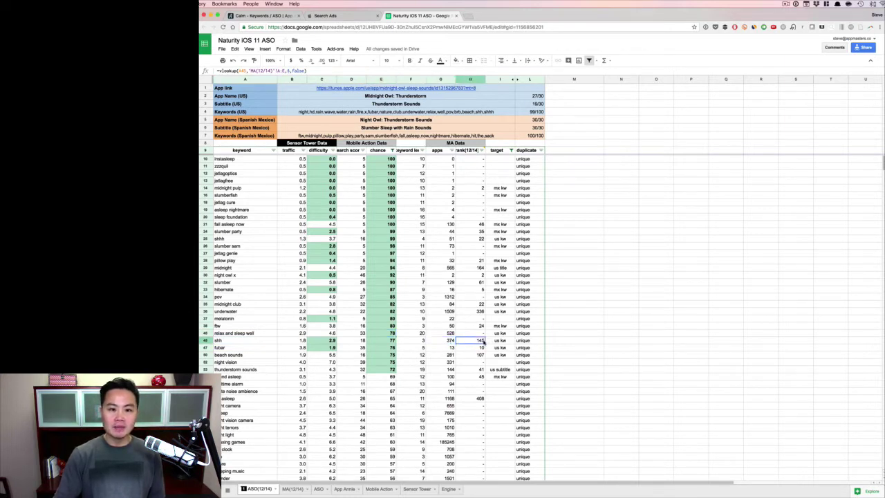
click(483, 187)
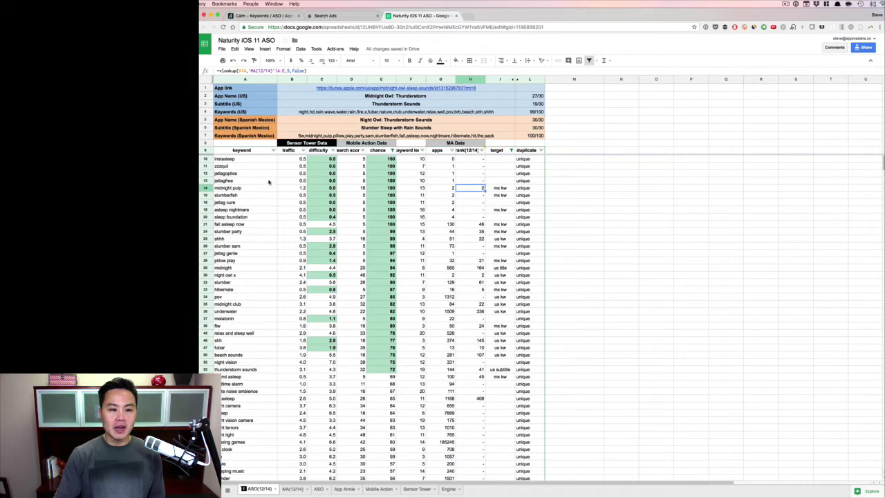
click(260, 187)
click(482, 188)
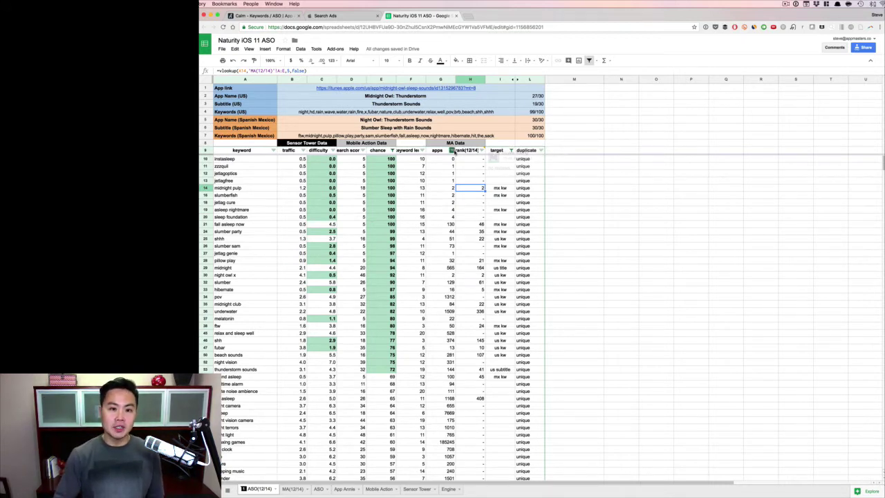
Step: Sort the keyword table by apps count, lowest first
click(453, 151)
click(429, 162)
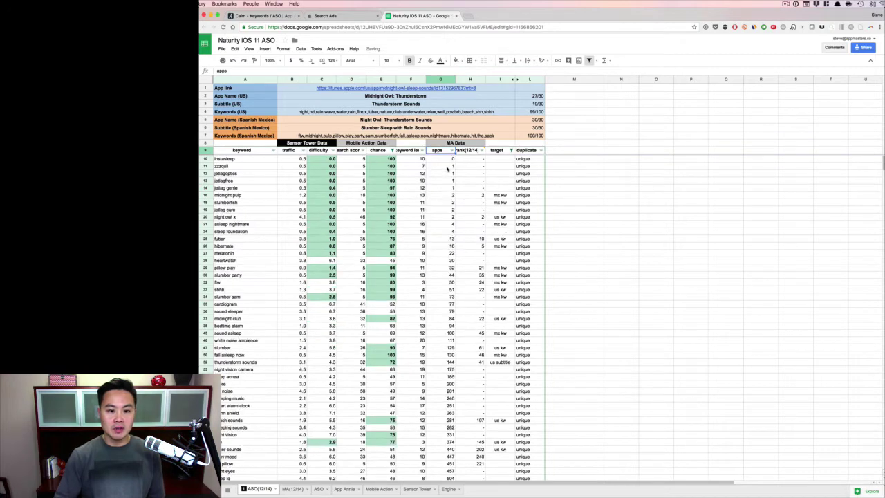
scroll(437, 250, down, 2)
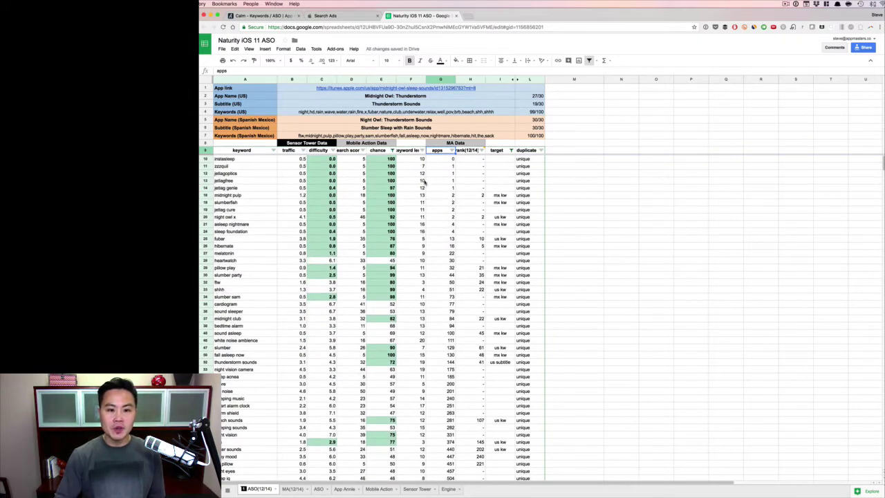
Step: Review night owl x's traffic, search score, apps count and rank, then bring up Calm's App Annie keywords
click(248, 217)
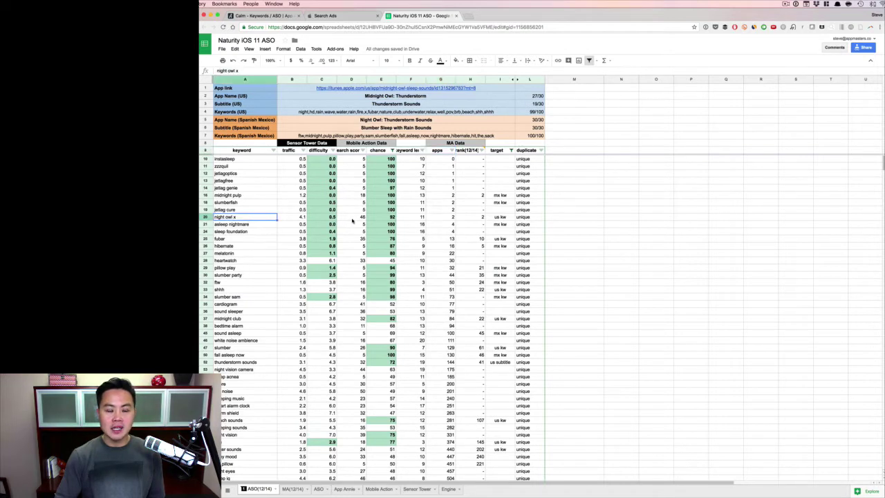
click(352, 217)
click(296, 217)
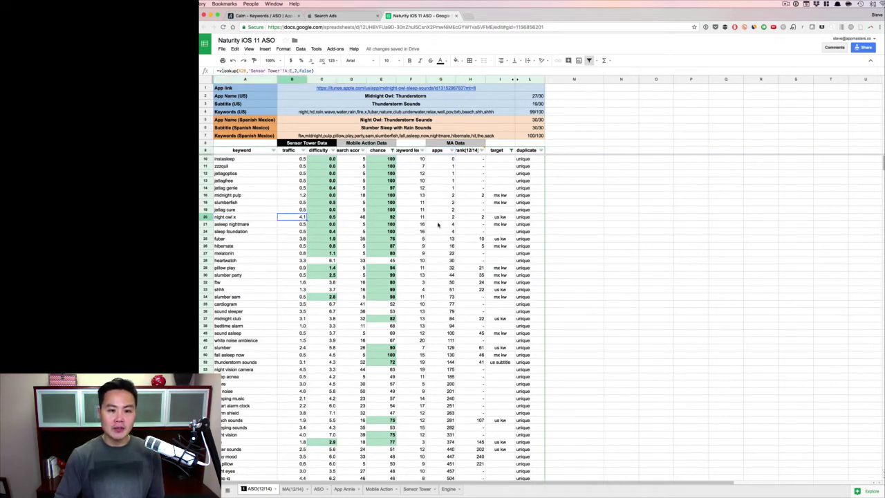
click(453, 217)
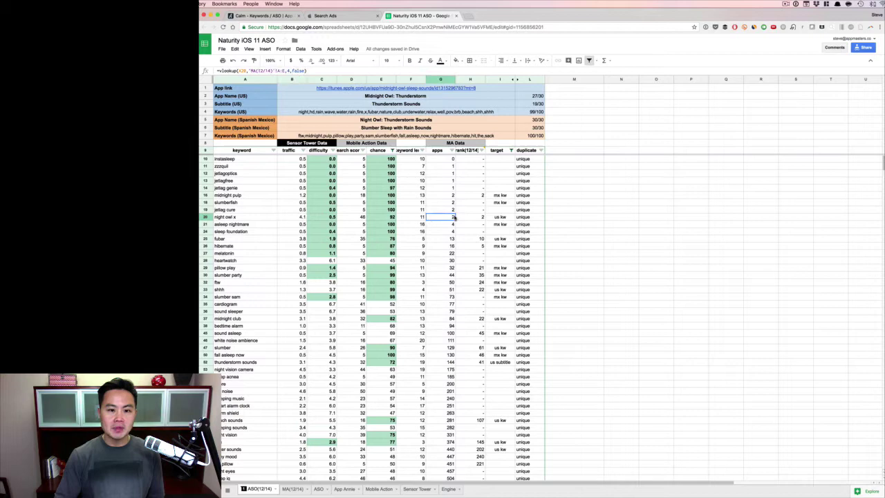
click(483, 217)
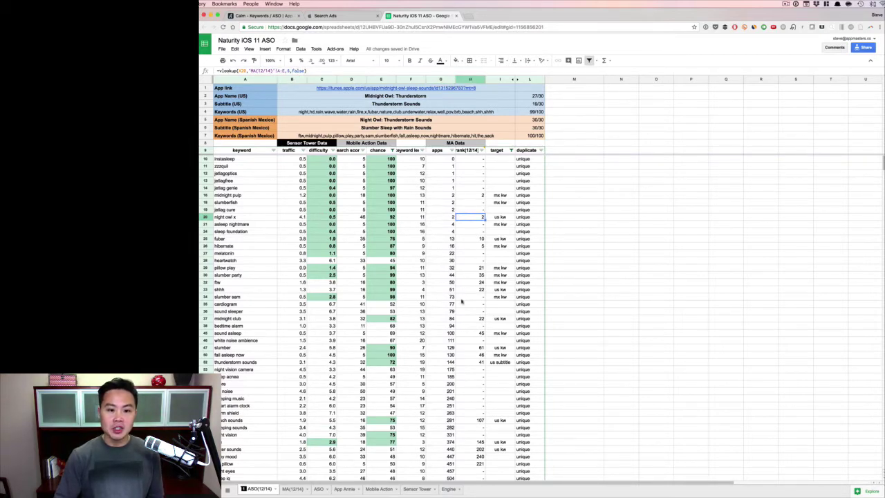
scroll(446, 355, down, 10)
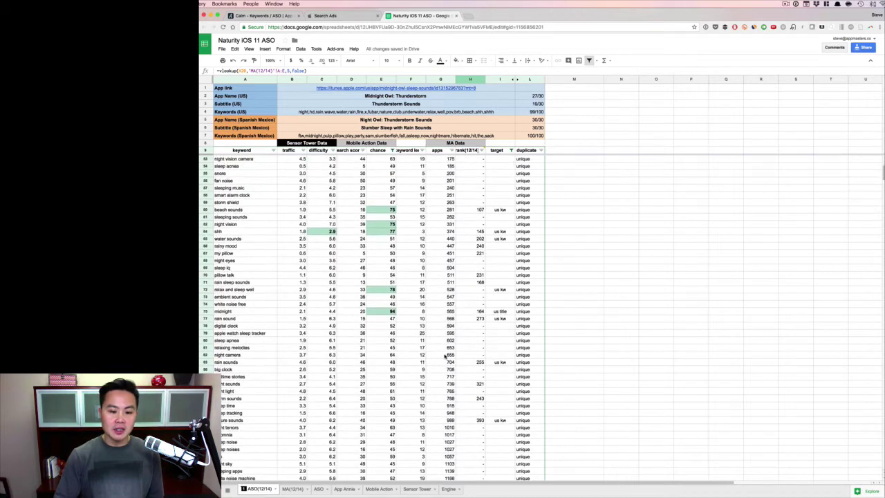
scroll(446, 355, down, 3)
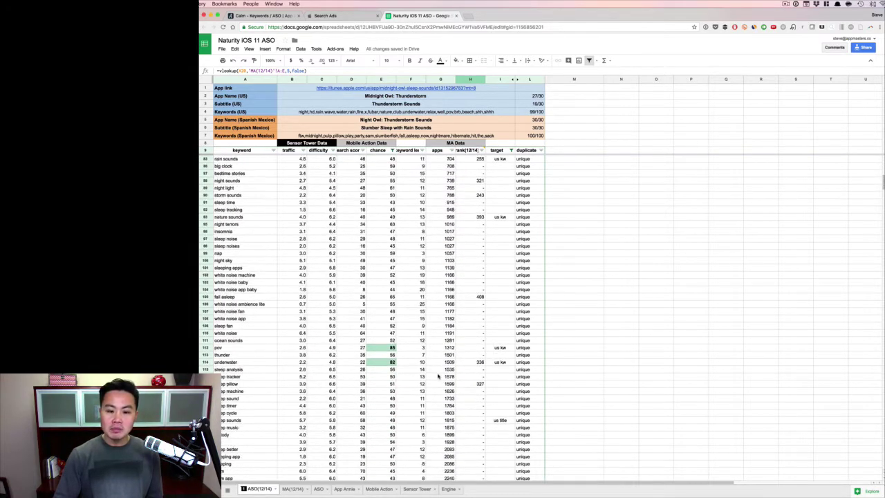
scroll(437, 375, up, 15)
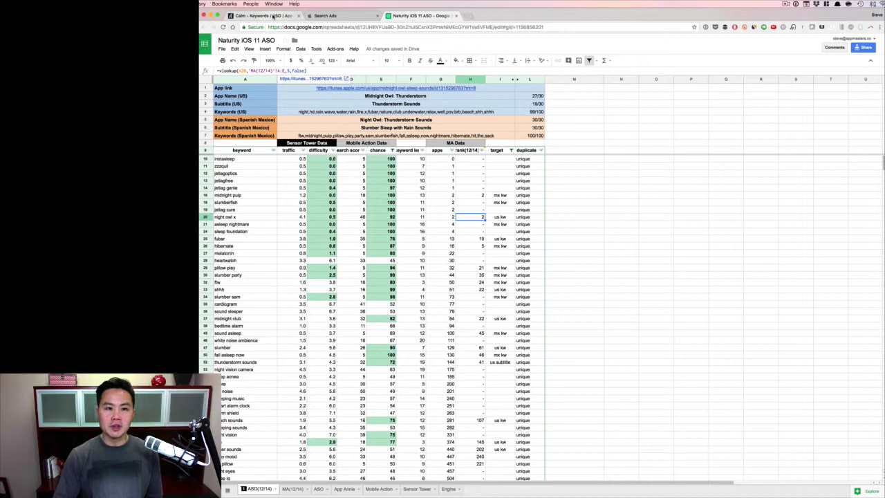
click(274, 15)
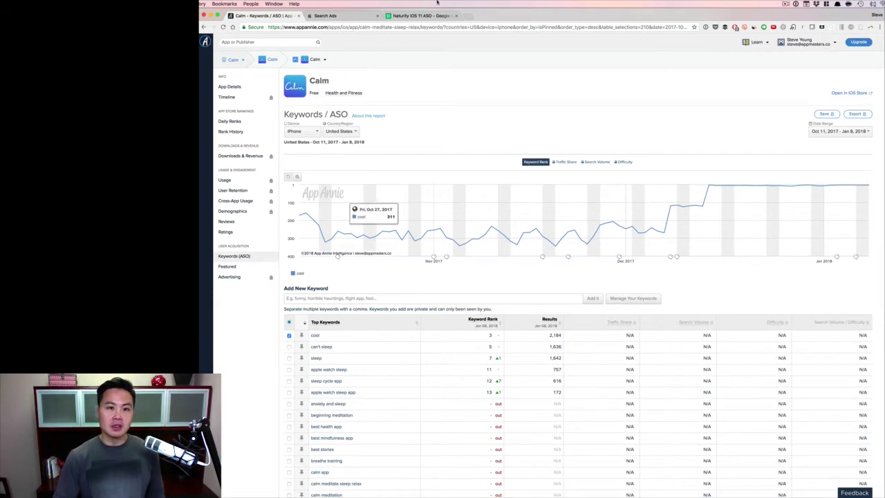
click(423, 15)
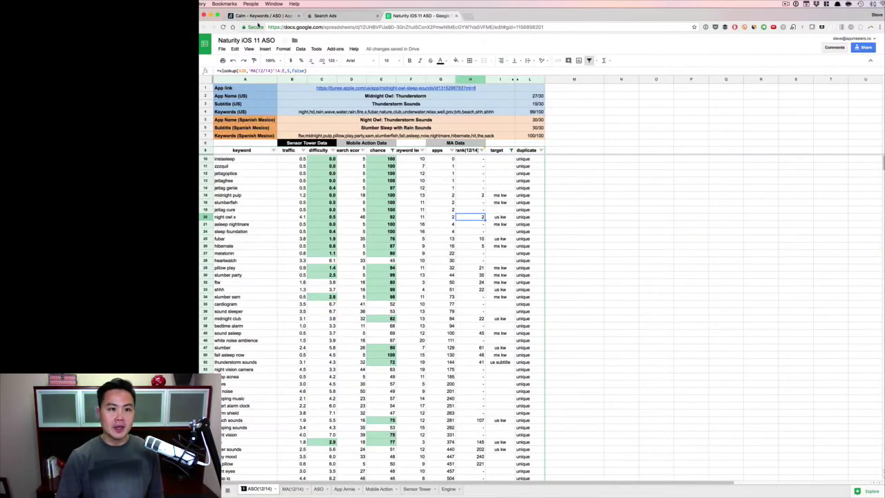
click(262, 16)
click(374, 297)
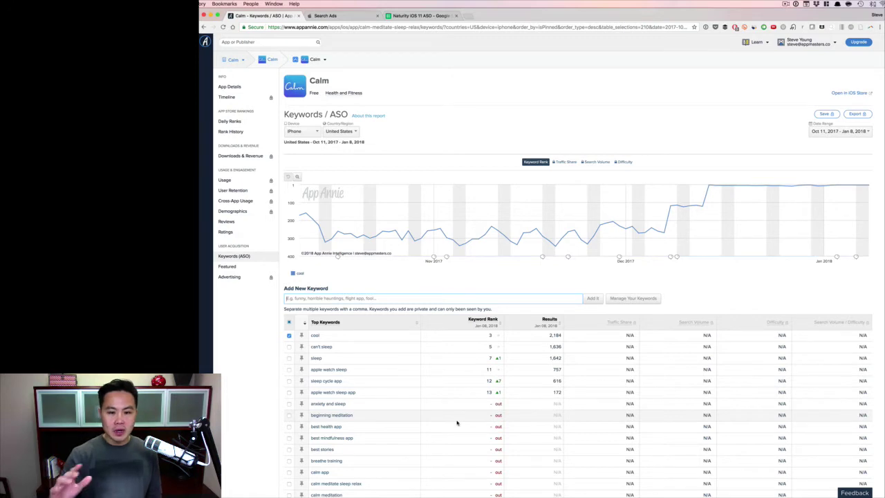
scroll(457, 423, down, 2)
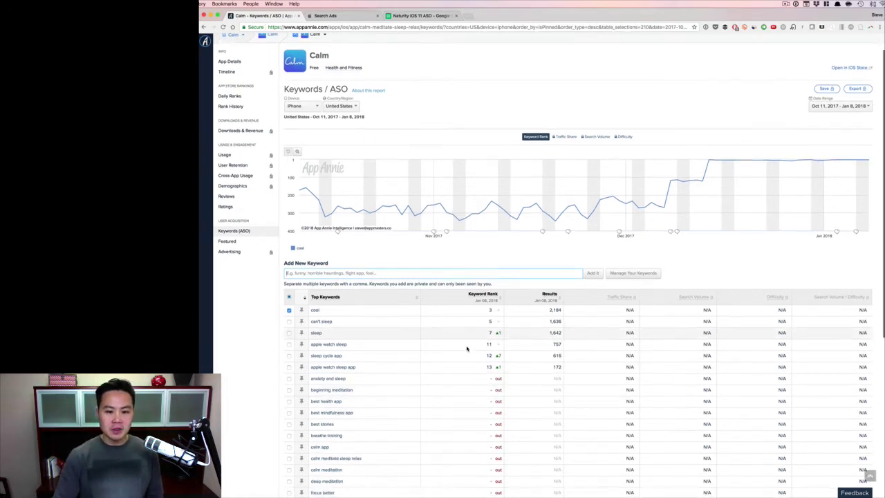
scroll(484, 388, down, 5)
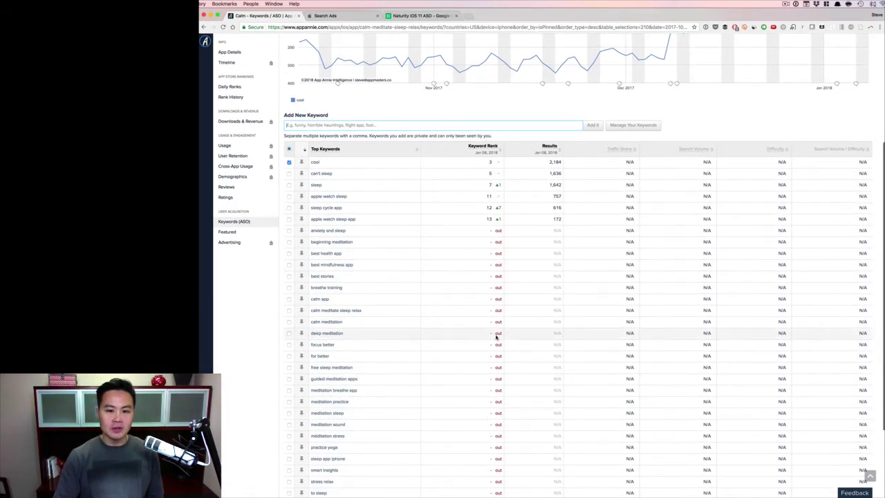
scroll(496, 337, up, 6)
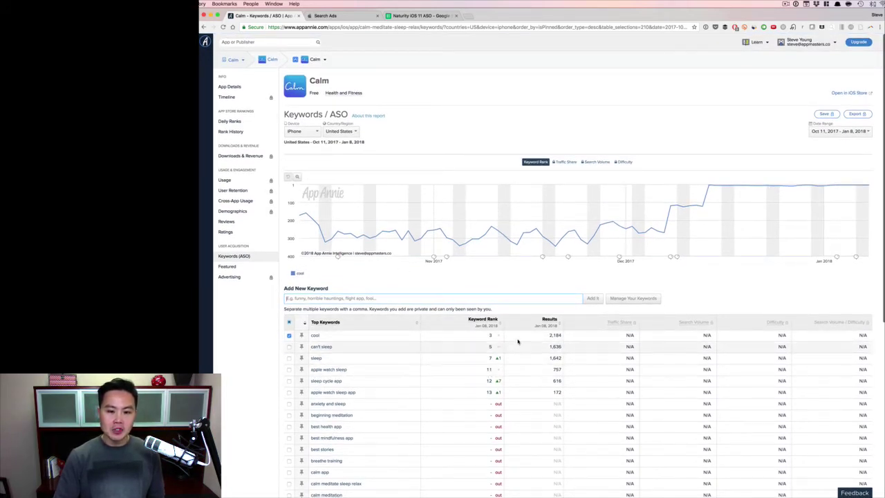
Step: Track 'thunderstorm sounds' for Calm and sort the keyword table by Results
click(350, 296)
text(thunderstorm s)
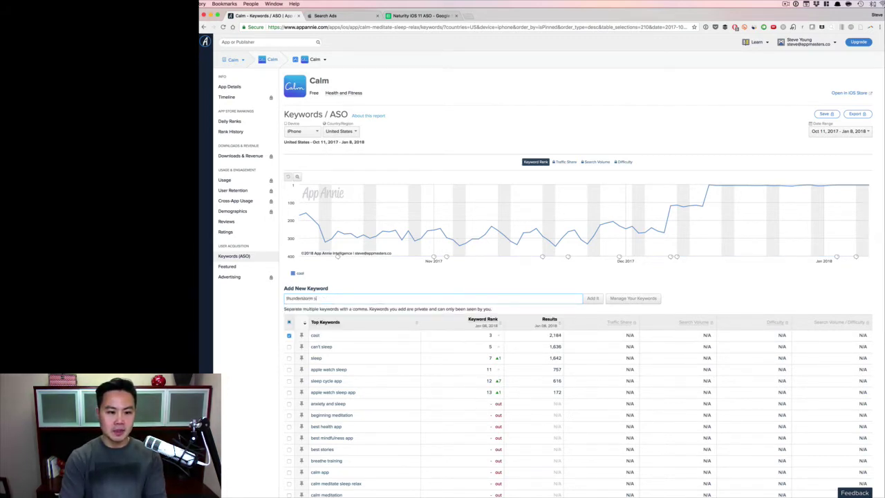
text(ound)
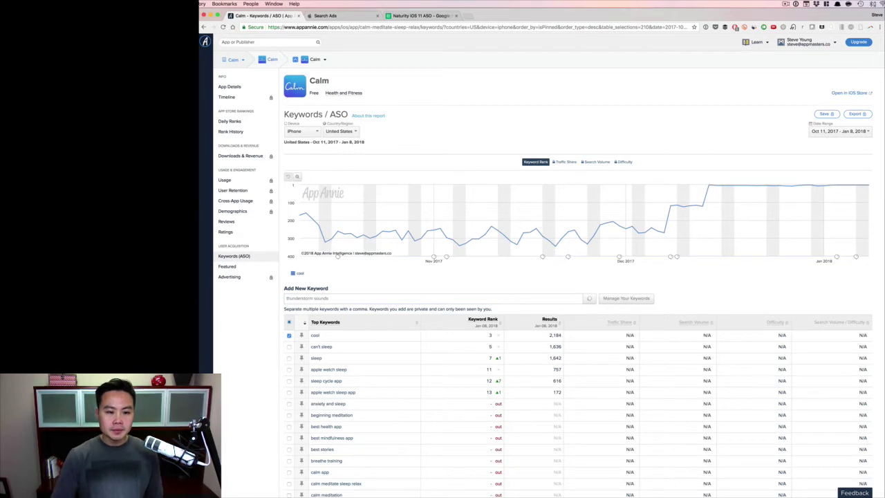
text(s)
key(Return)
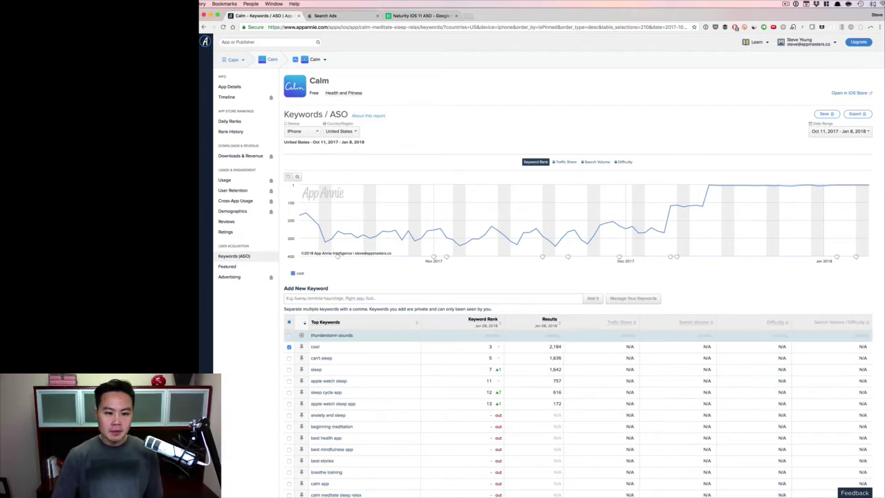
click(551, 319)
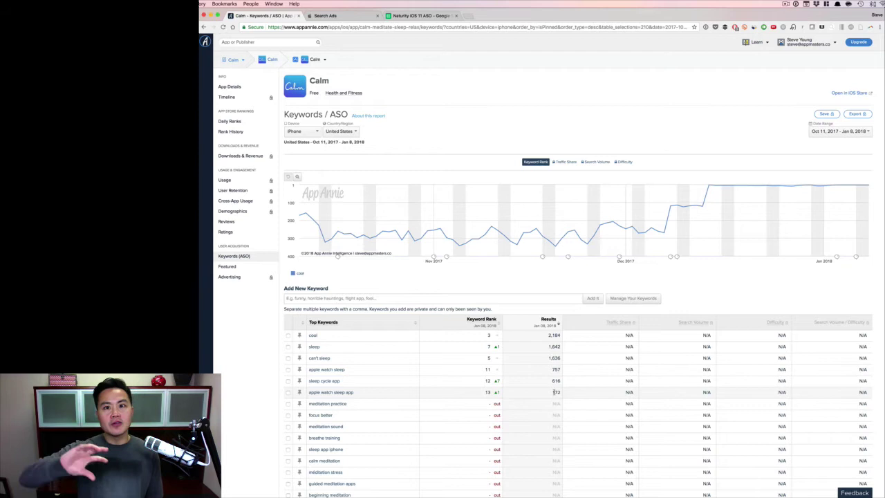
click(419, 17)
click(249, 219)
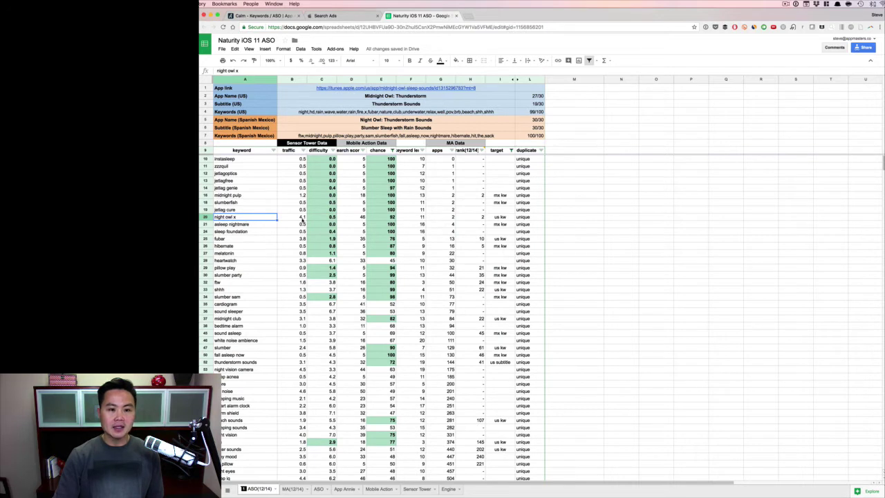
click(301, 219)
click(361, 218)
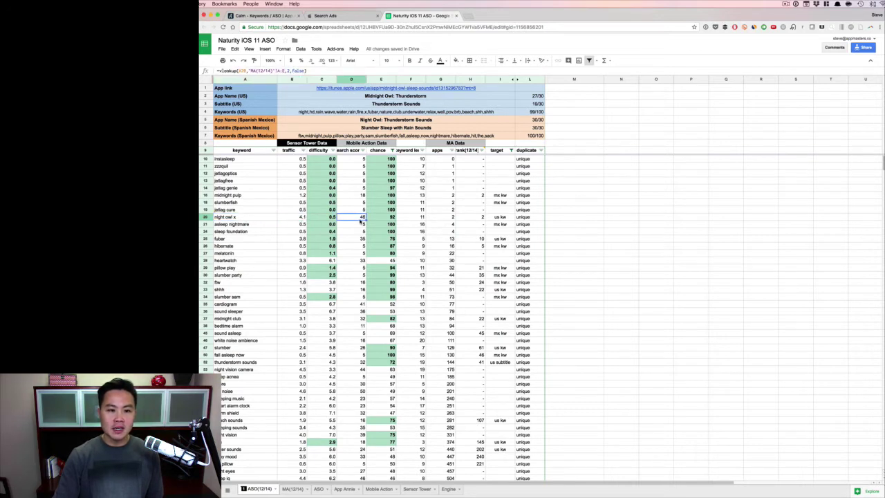
click(385, 218)
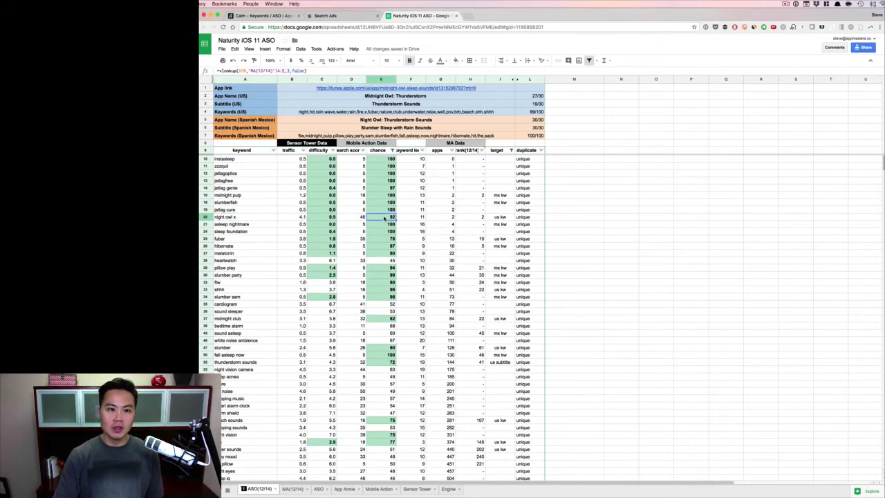
Step: Start a new Search Ads campaign promoting Midnight Owl: Sleep Sounds
click(343, 16)
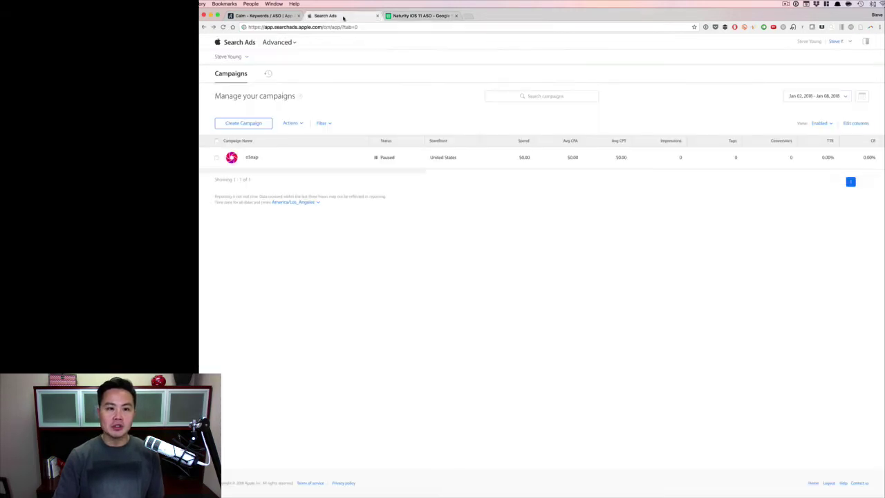
click(265, 123)
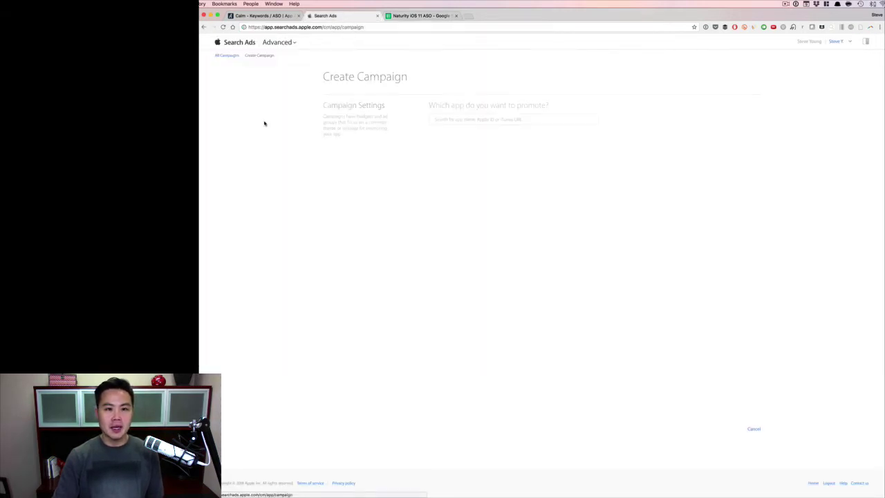
click(474, 119)
text(midnight)
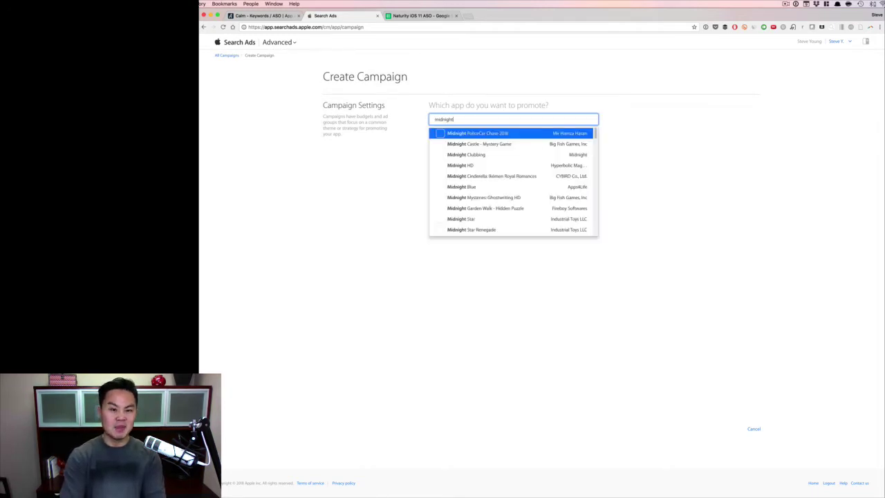
text( ow)
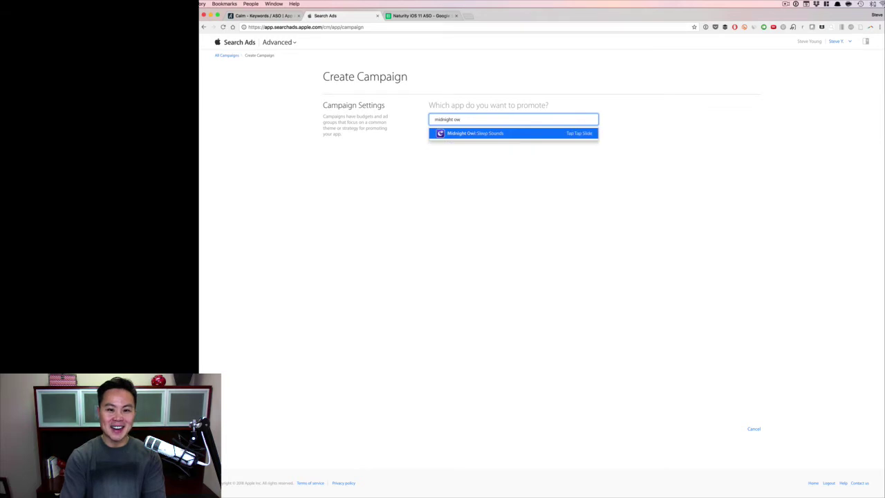
key(Return)
Step: Target the United States storefront with a $1.00 default max CPT bid
click(446, 154)
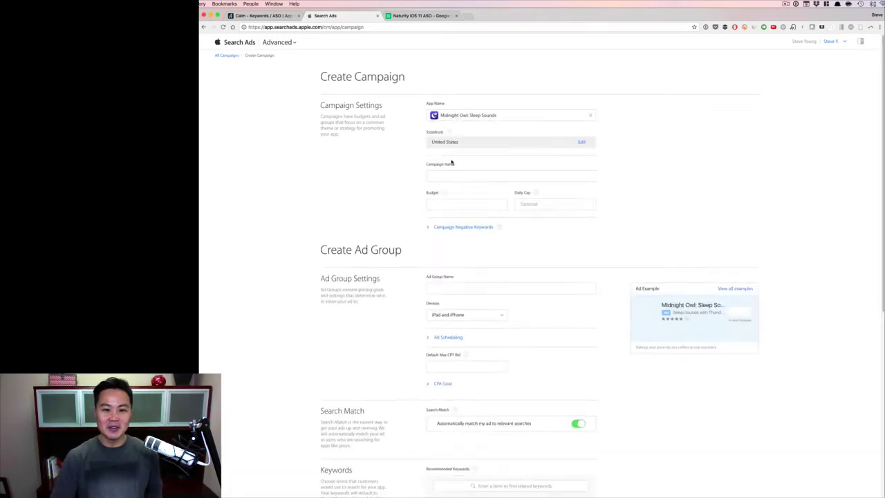
scroll(459, 201, down, 2)
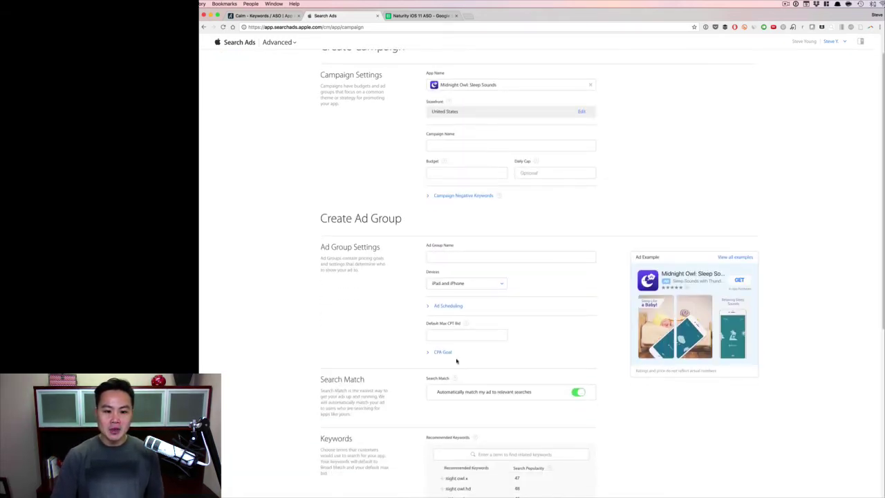
click(465, 334)
text(1.00)
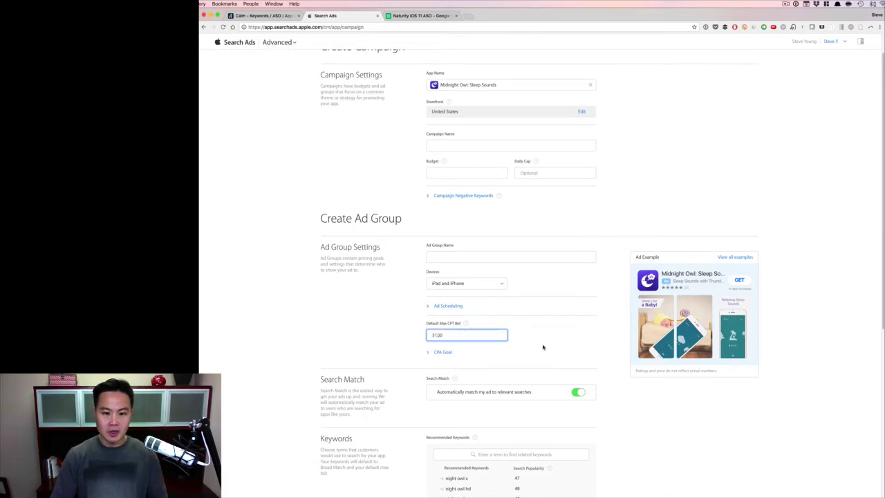
click(543, 346)
scroll(539, 339, down, 5)
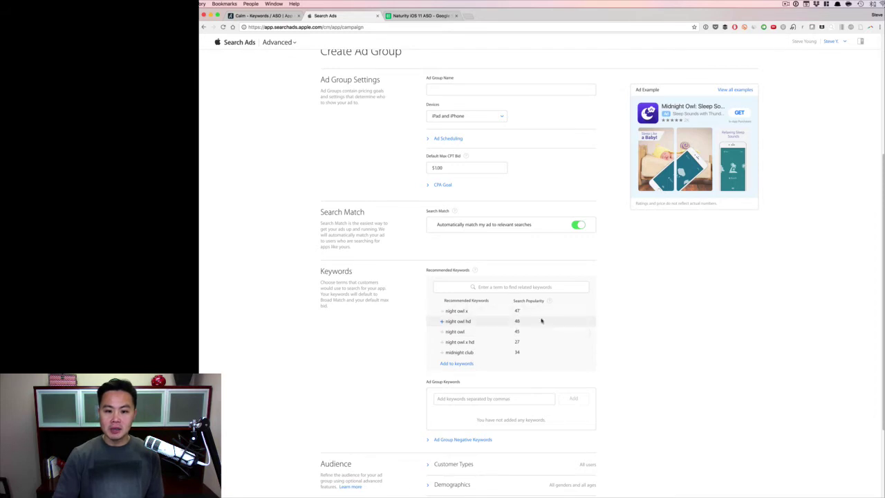
click(511, 285)
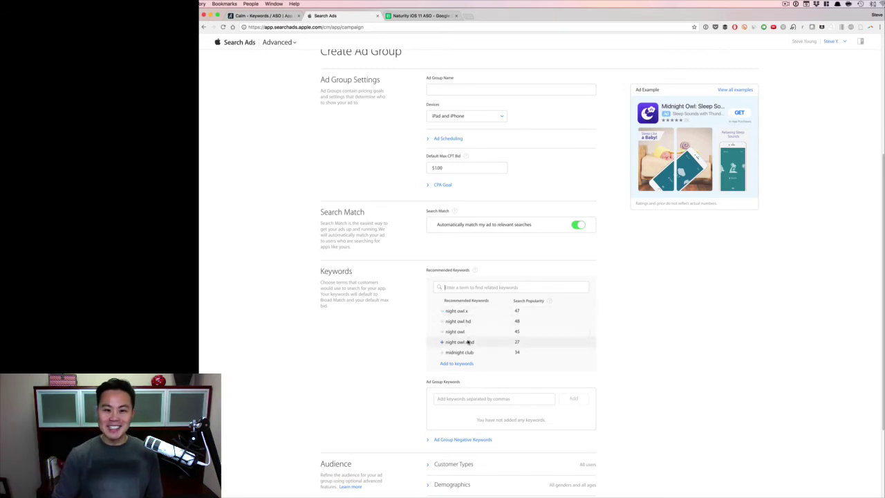
click(416, 16)
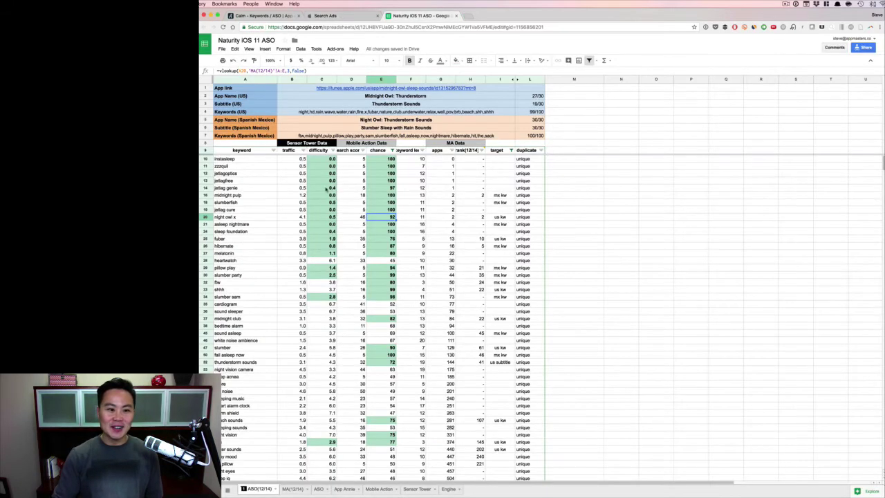
click(251, 216)
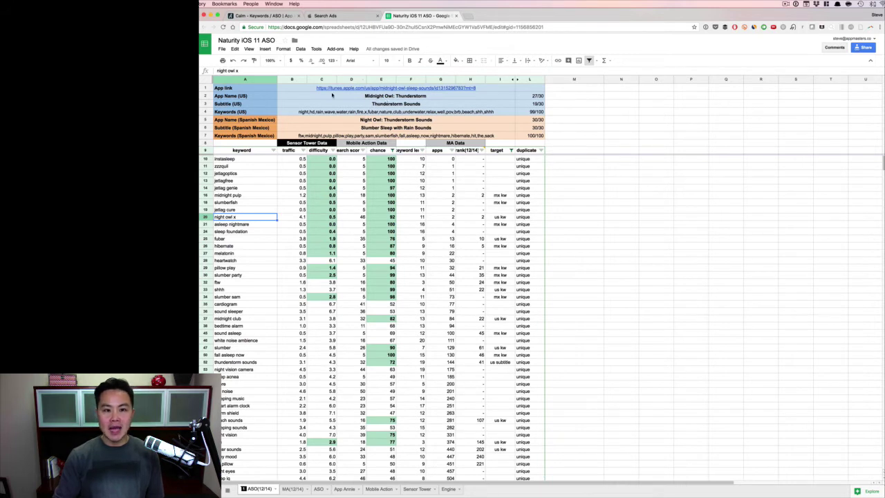
click(338, 18)
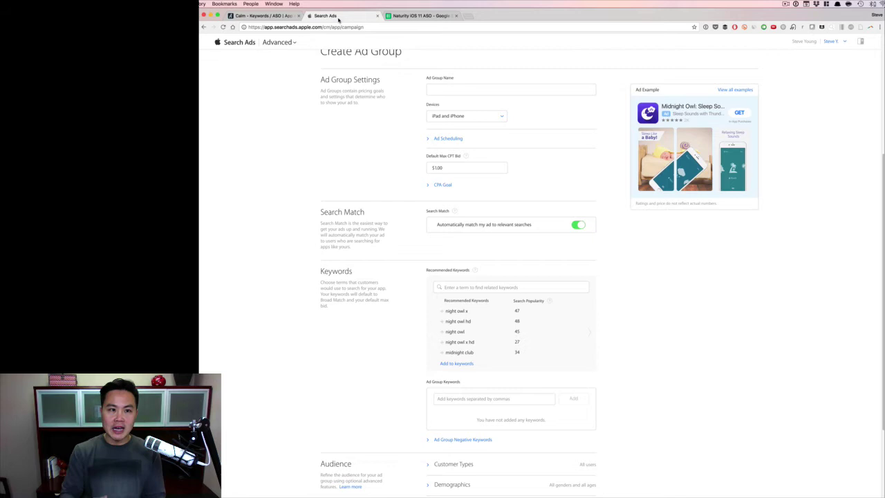
Step: Bring up Calm's Keywords / ASO report and select the thunderstorm sounds keyword text
click(263, 16)
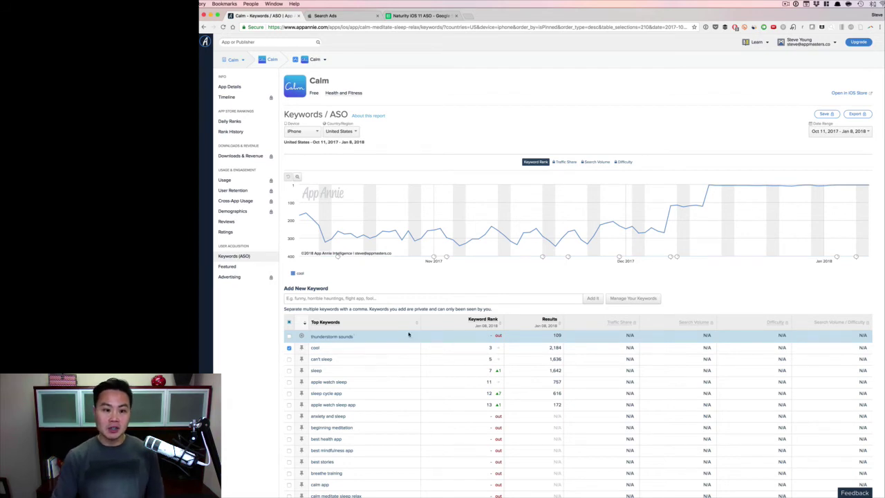
drag(371, 340, 333, 337)
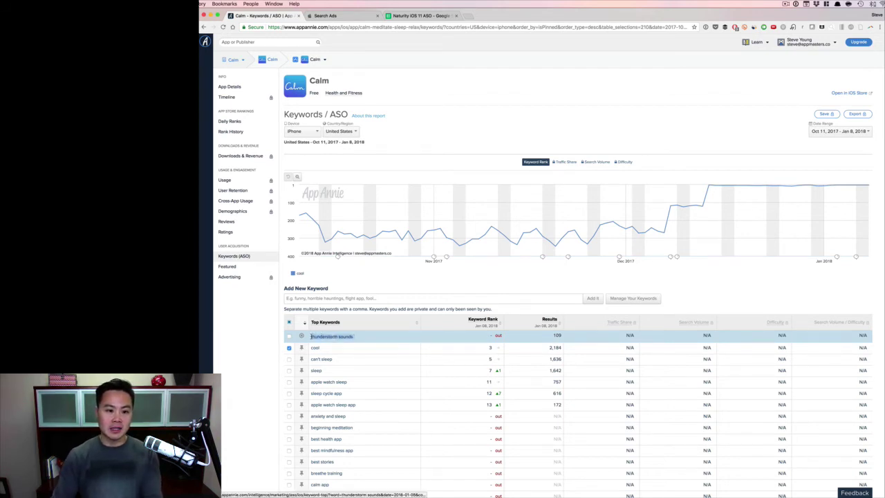
Step: Add thunderstorm sounds to the draft ad group's keywords, then return to Calm's App Annie rankings
click(415, 18)
click(346, 15)
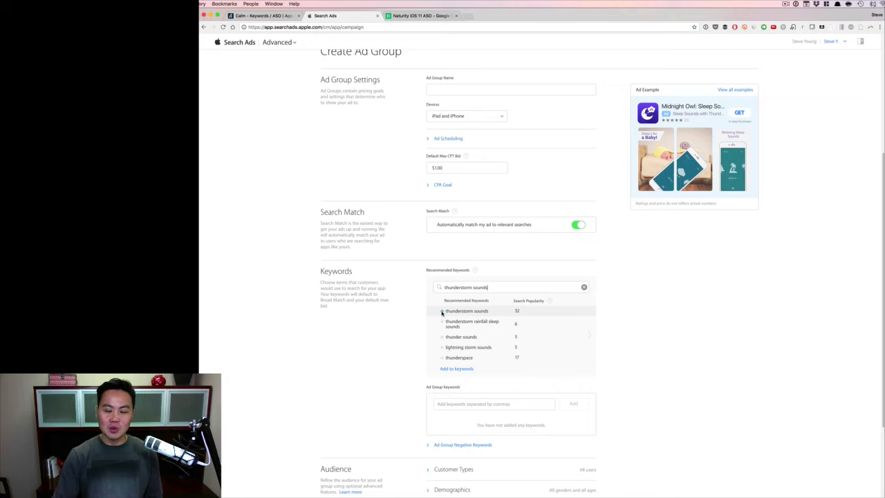
click(442, 313)
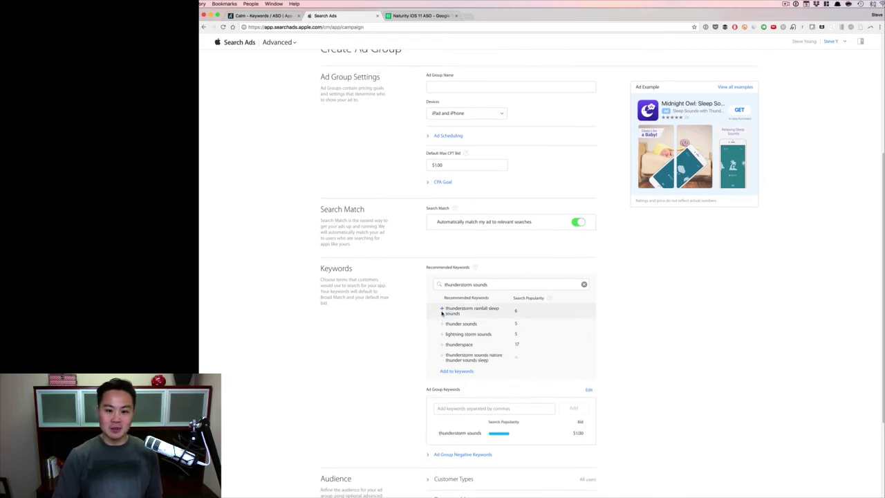
scroll(453, 339, down, 4)
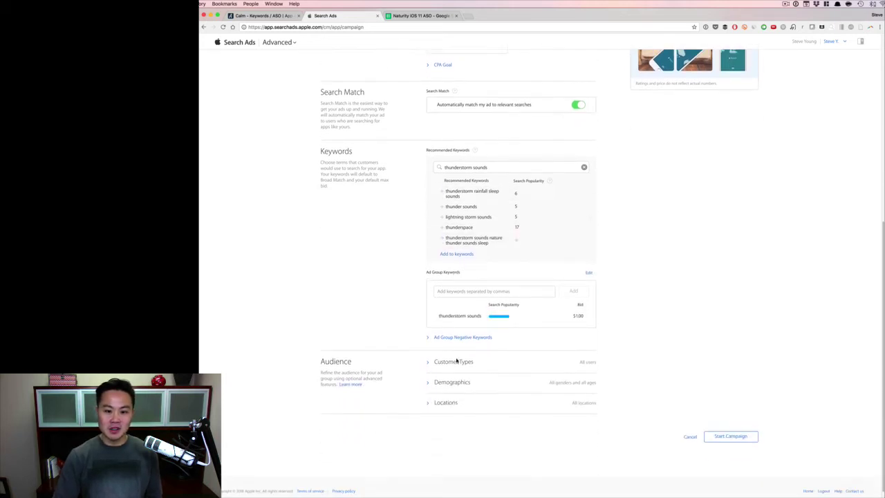
click(281, 13)
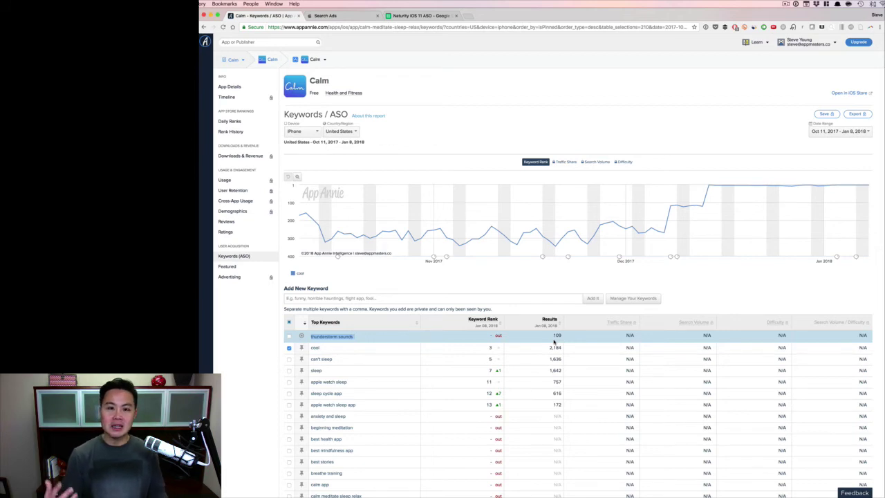
Step: Return to the Naturity iOS 11 ASO keyword spreadsheet
click(432, 15)
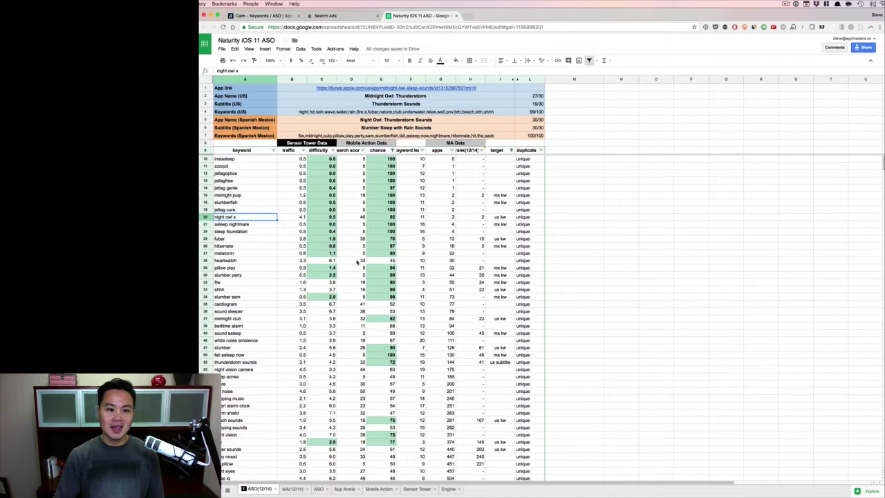